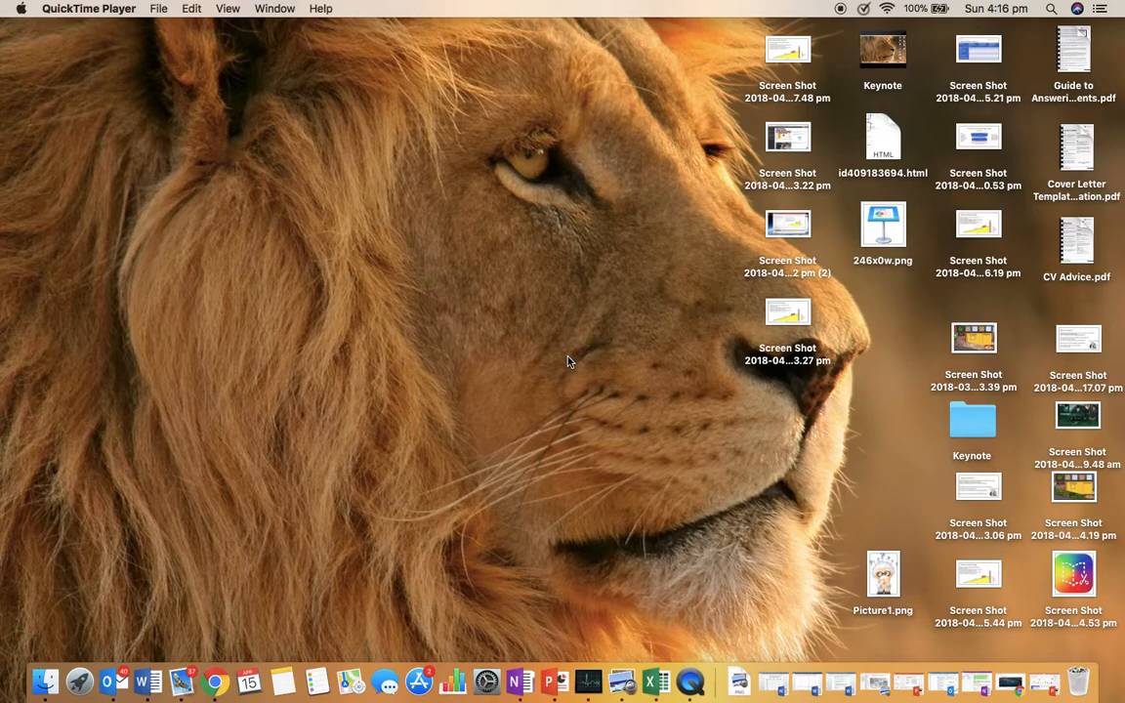
left_click(80, 686)
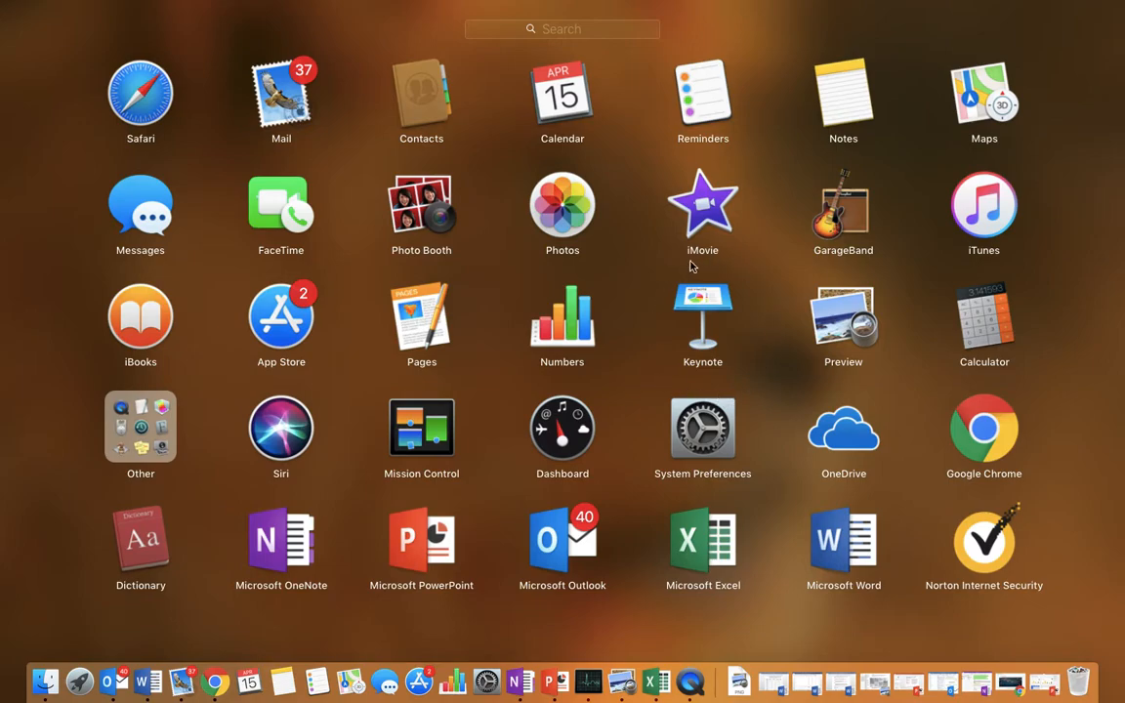
left_click(579, 39)
type("key")
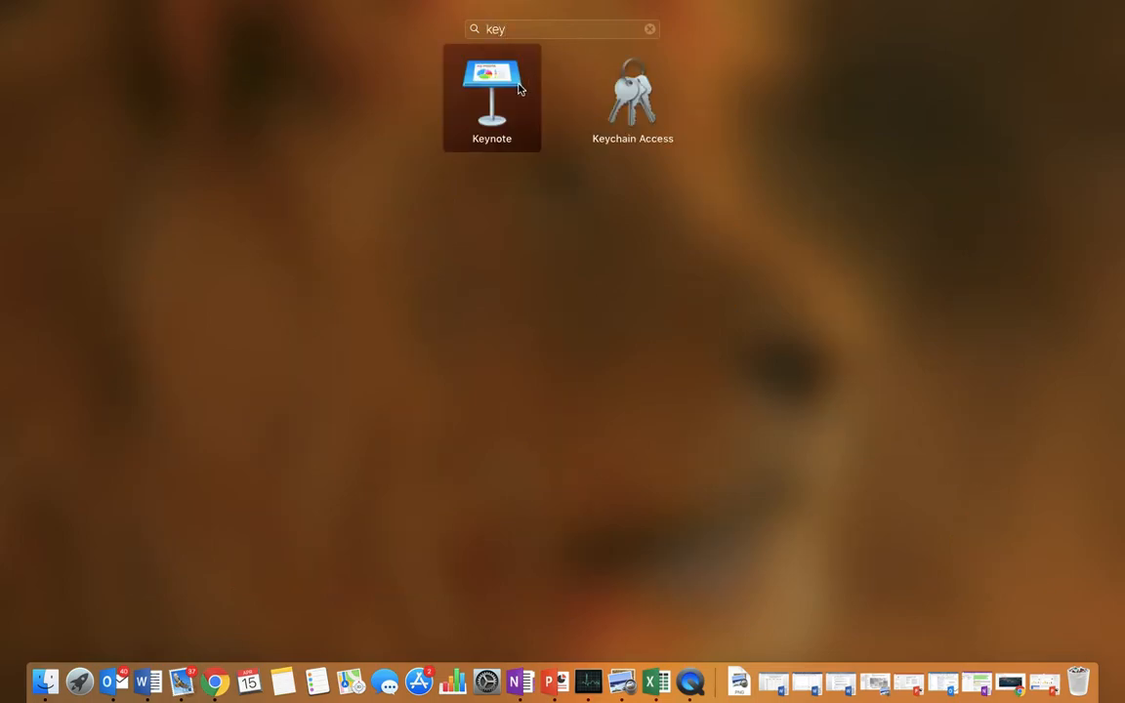
type("note")
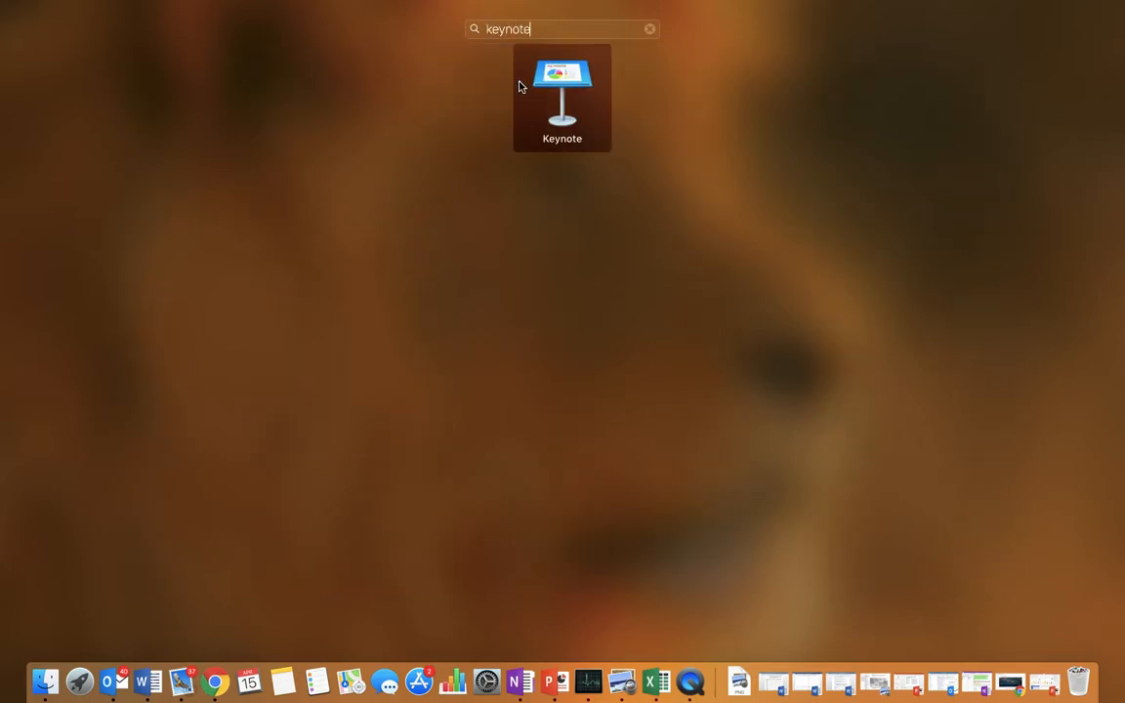
left_click(547, 93)
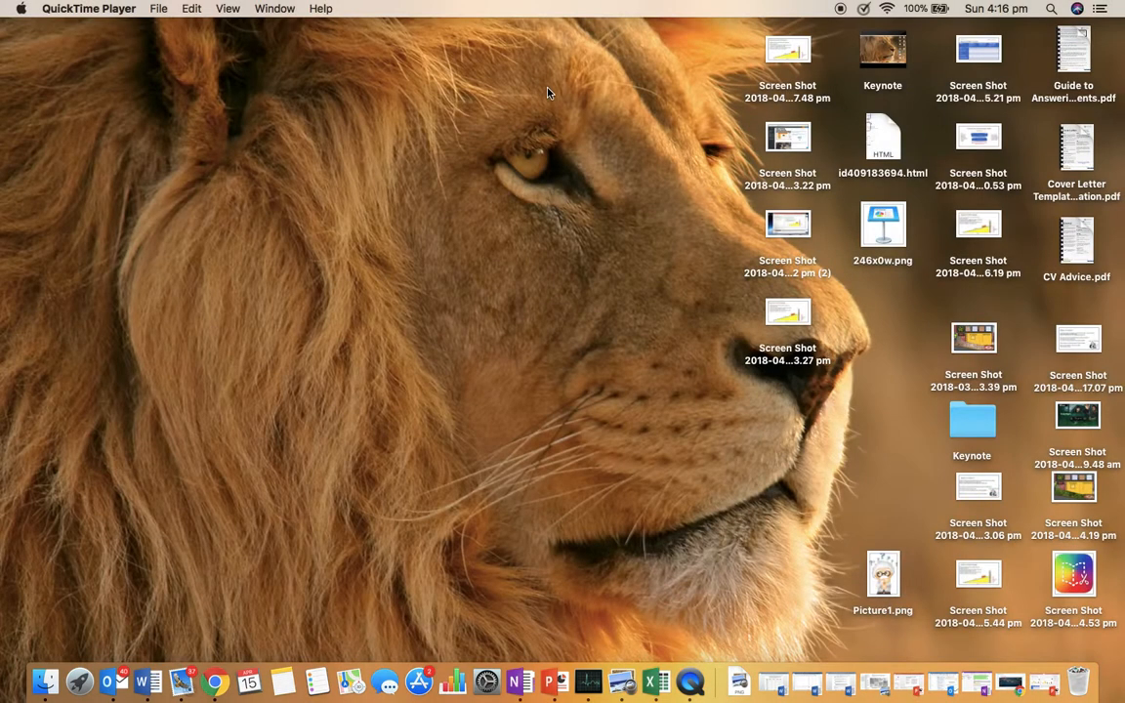
Open Keynote and create a new presentation with the Standard-size White theme
left_click(82, 692)
left_click(553, 31)
type("keynote")
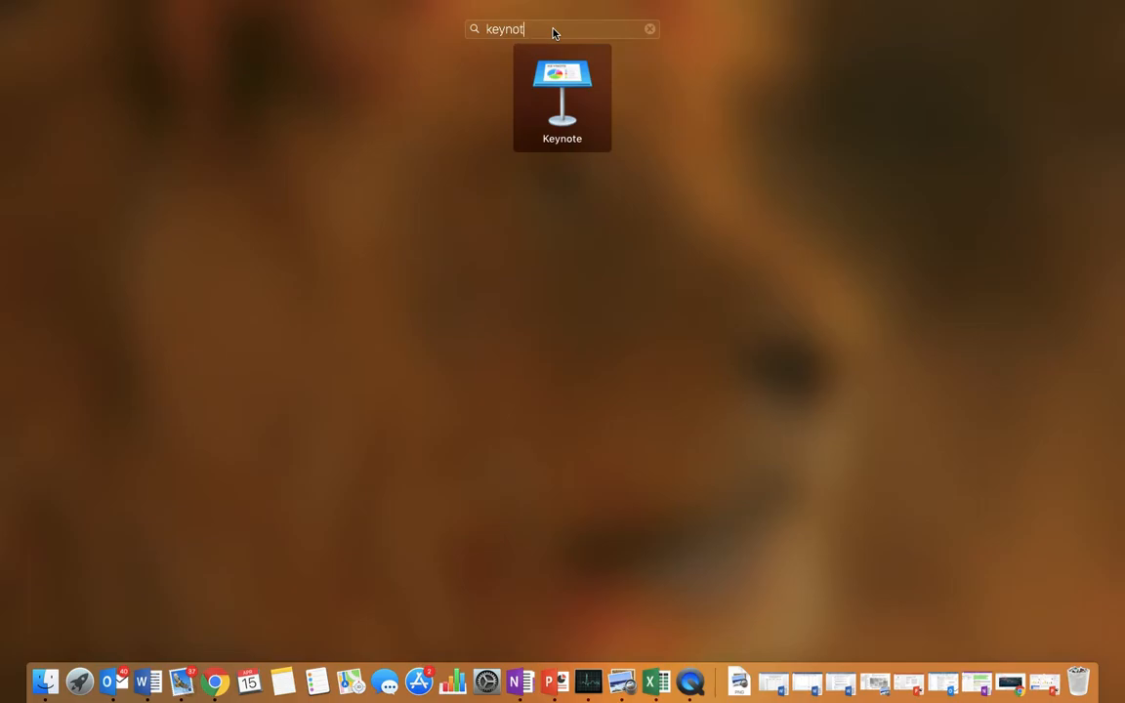
left_click(555, 93)
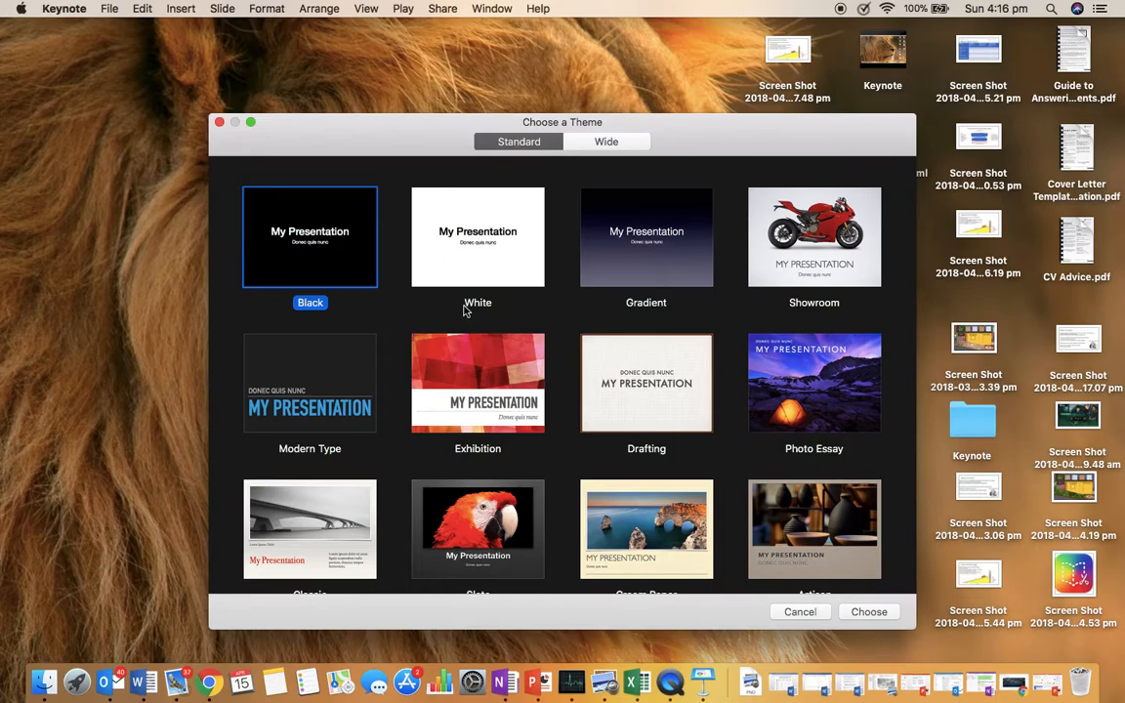
left_click(494, 282)
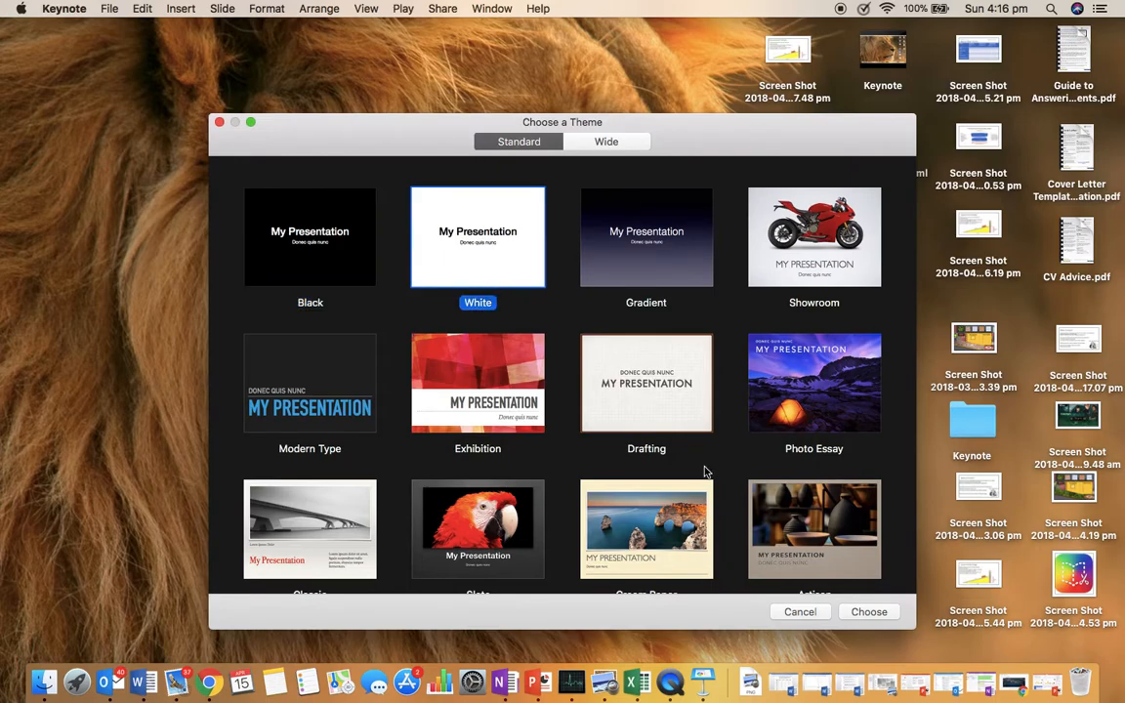
left_click(869, 614)
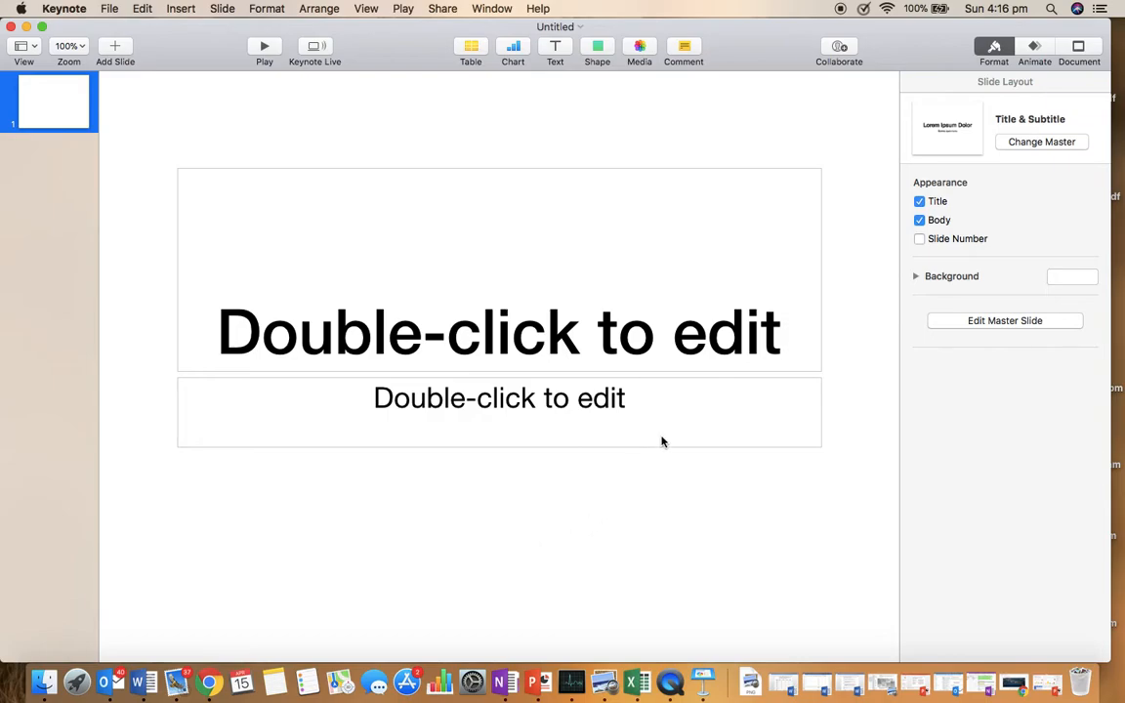
Hide the slide's title and body placeholders and insert a multicoloured 2D column chart
left_click(921, 204)
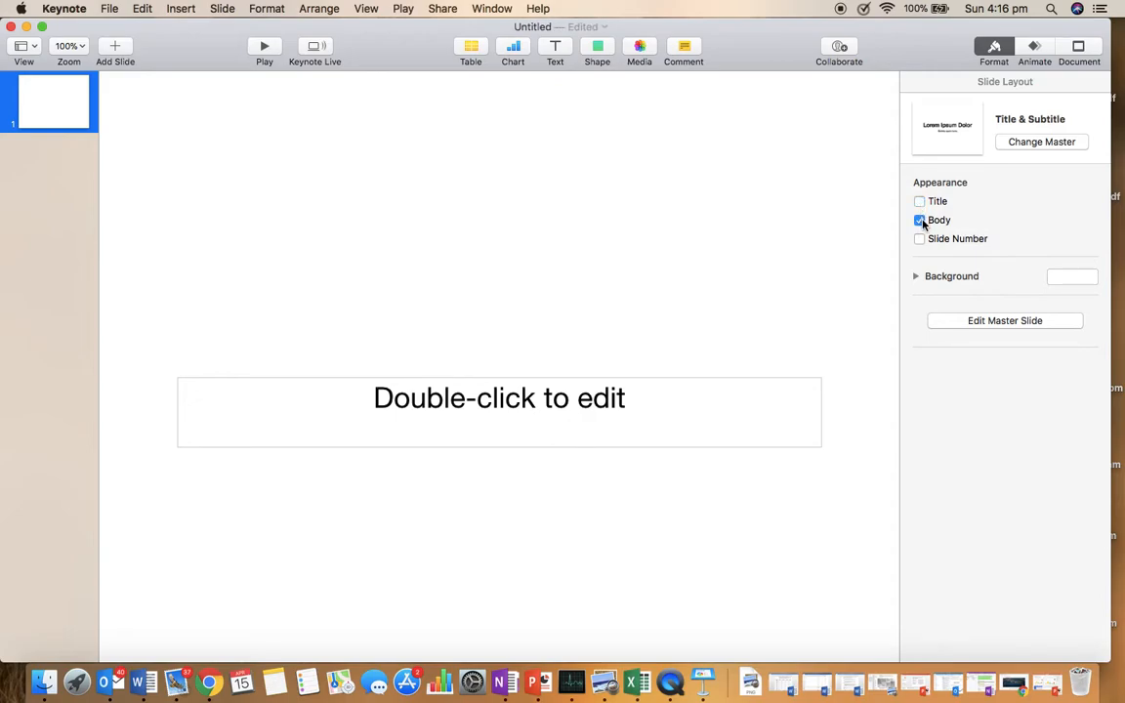
left_click(920, 221)
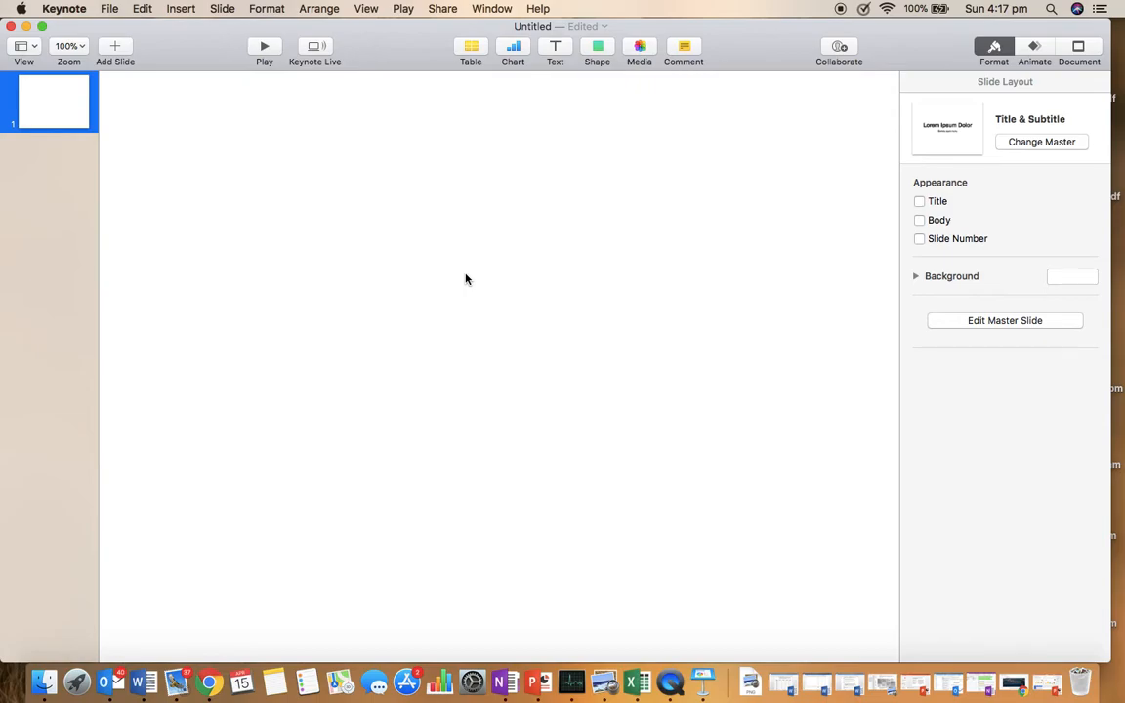
left_click(515, 49)
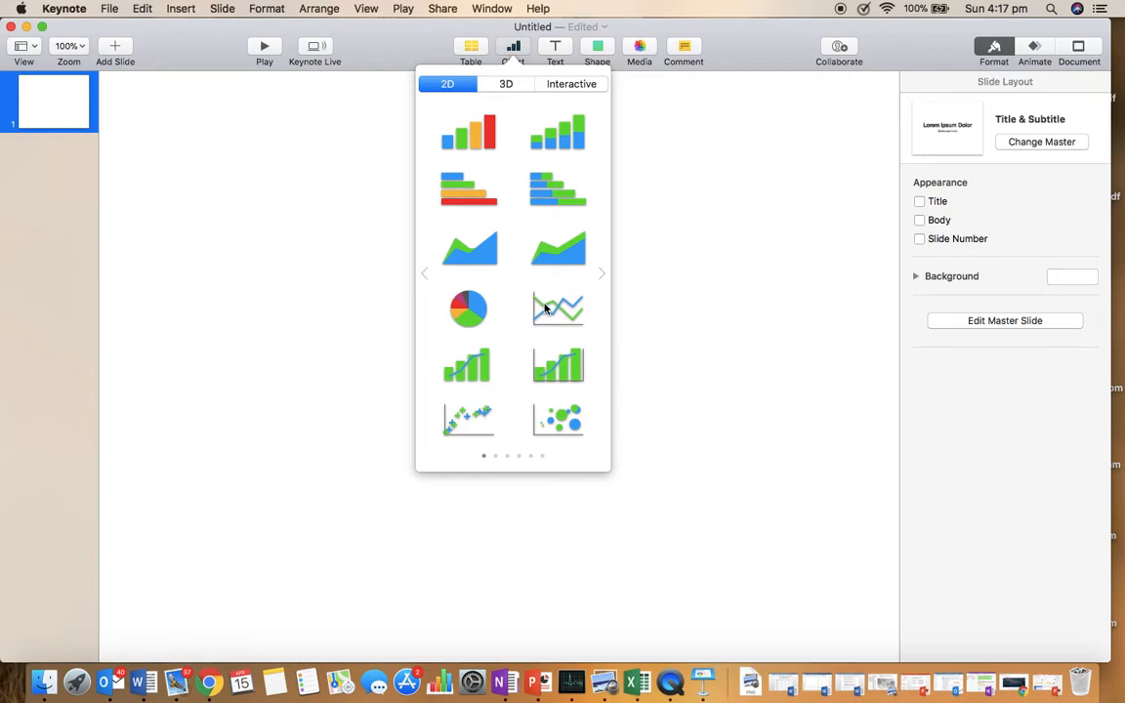
left_click(475, 139)
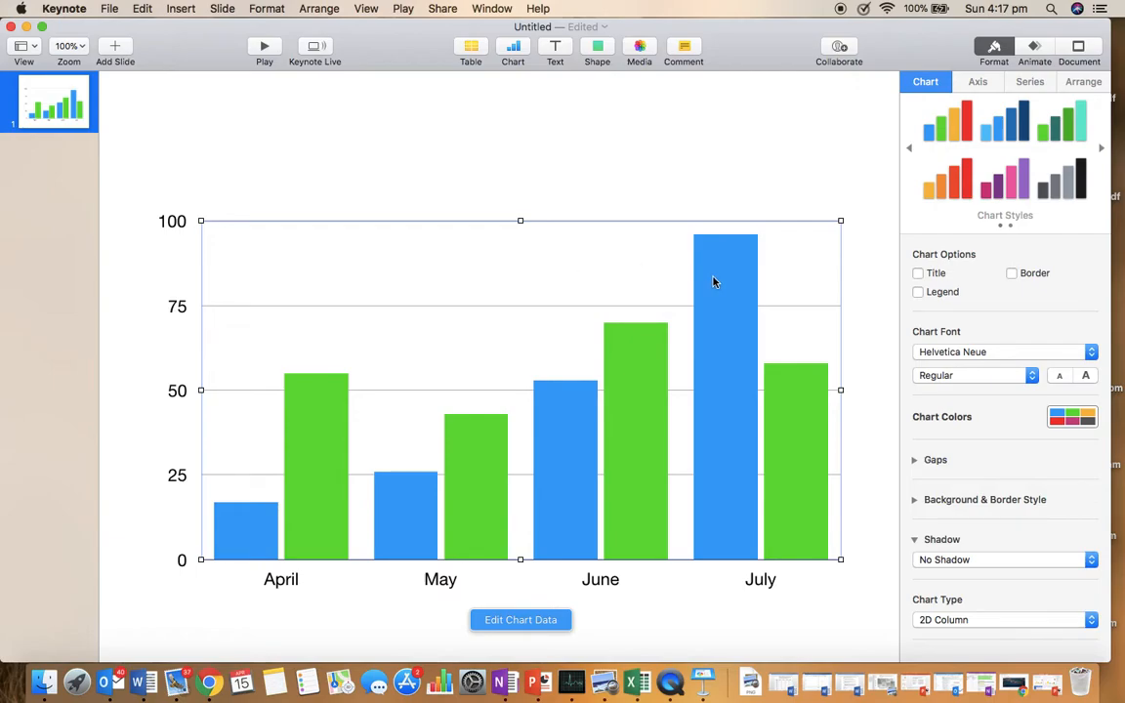
Show the chart's title and change its text to "My Friction Experiment"
left_click(918, 275)
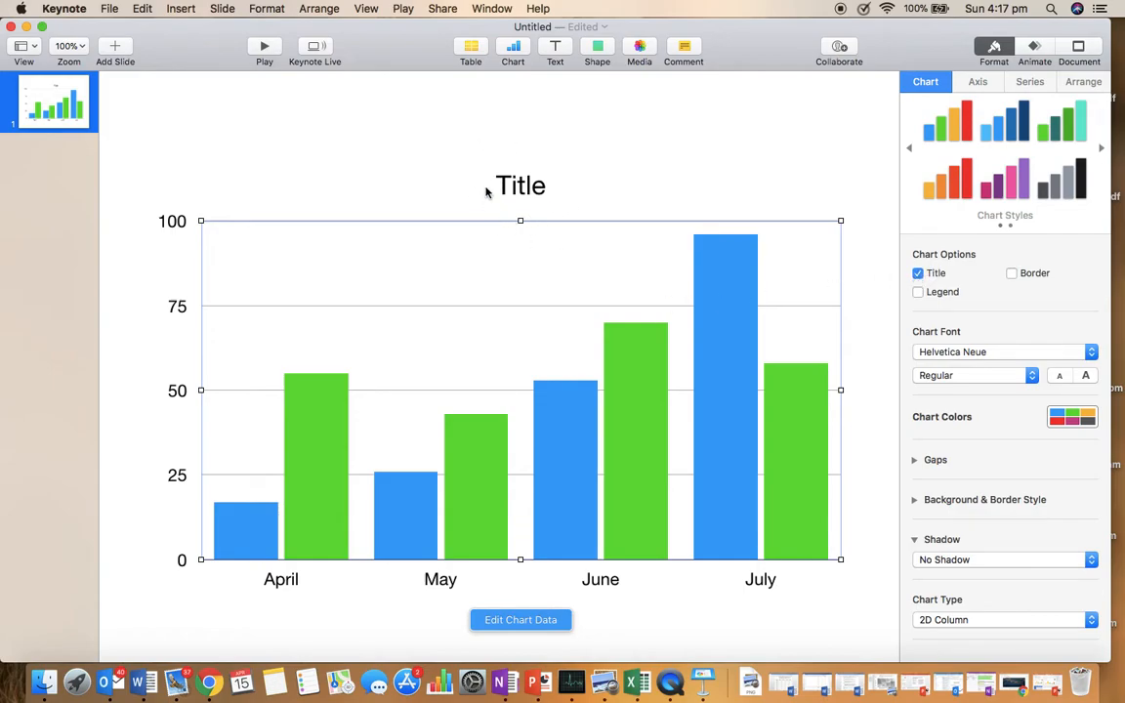
left_click(553, 189)
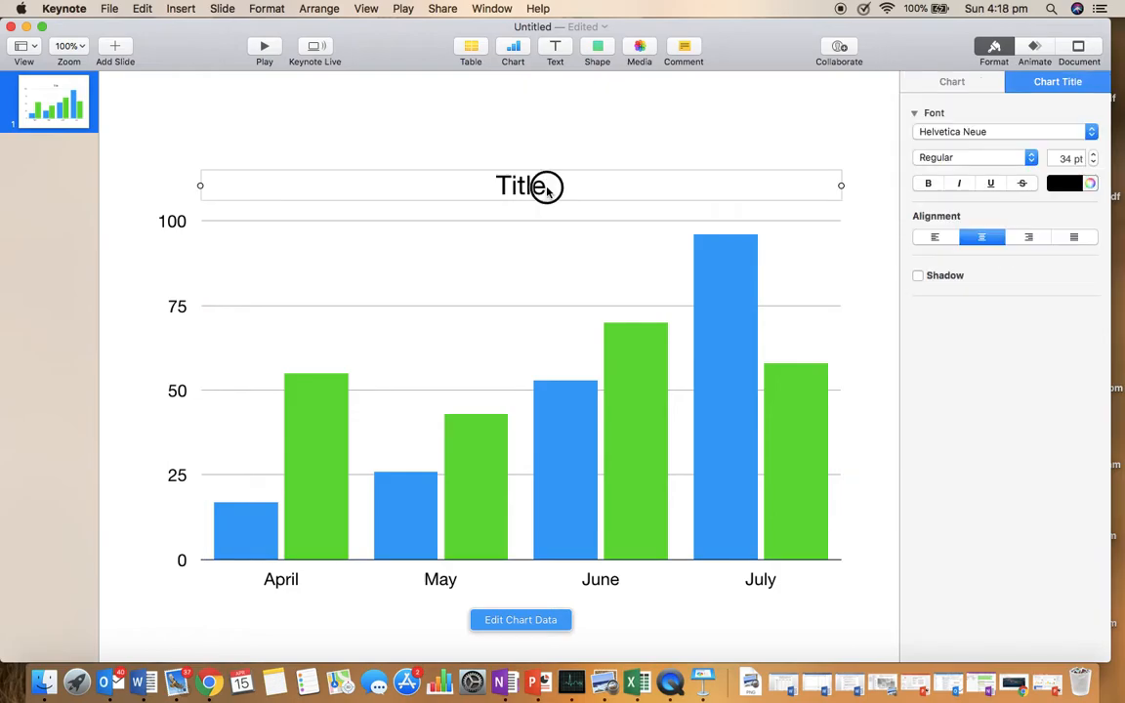
double_click(546, 190)
key("BackSpace")
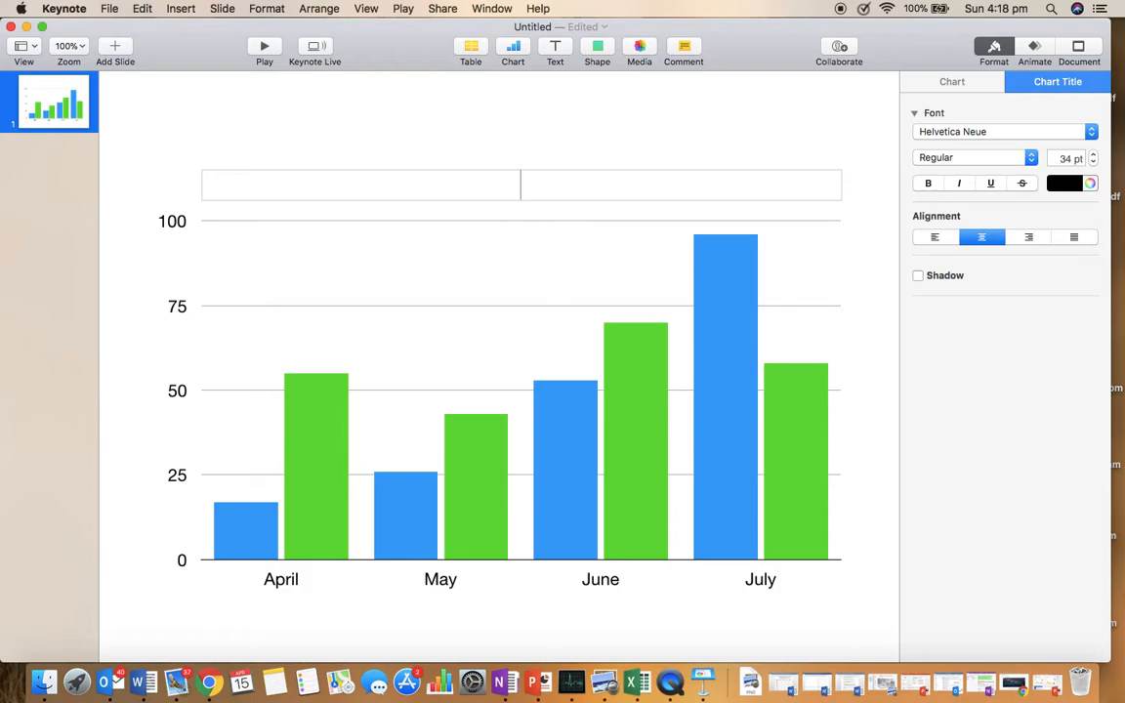
type("My Friction ")
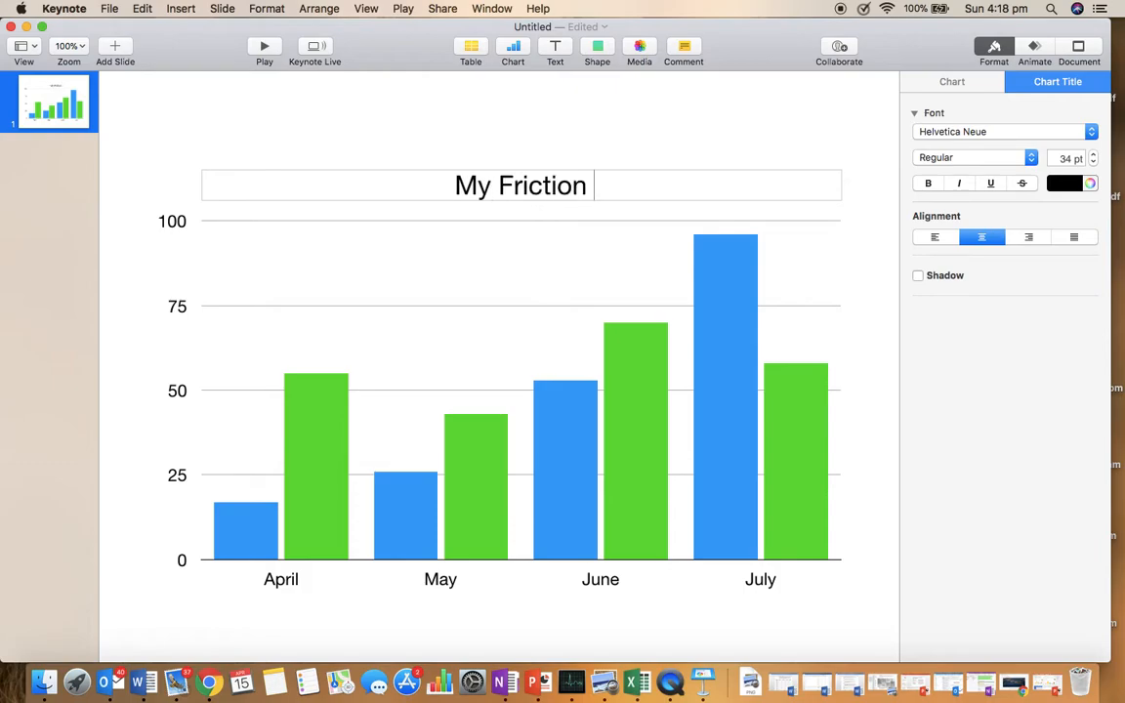
type("Experiment")
left_click(583, 121)
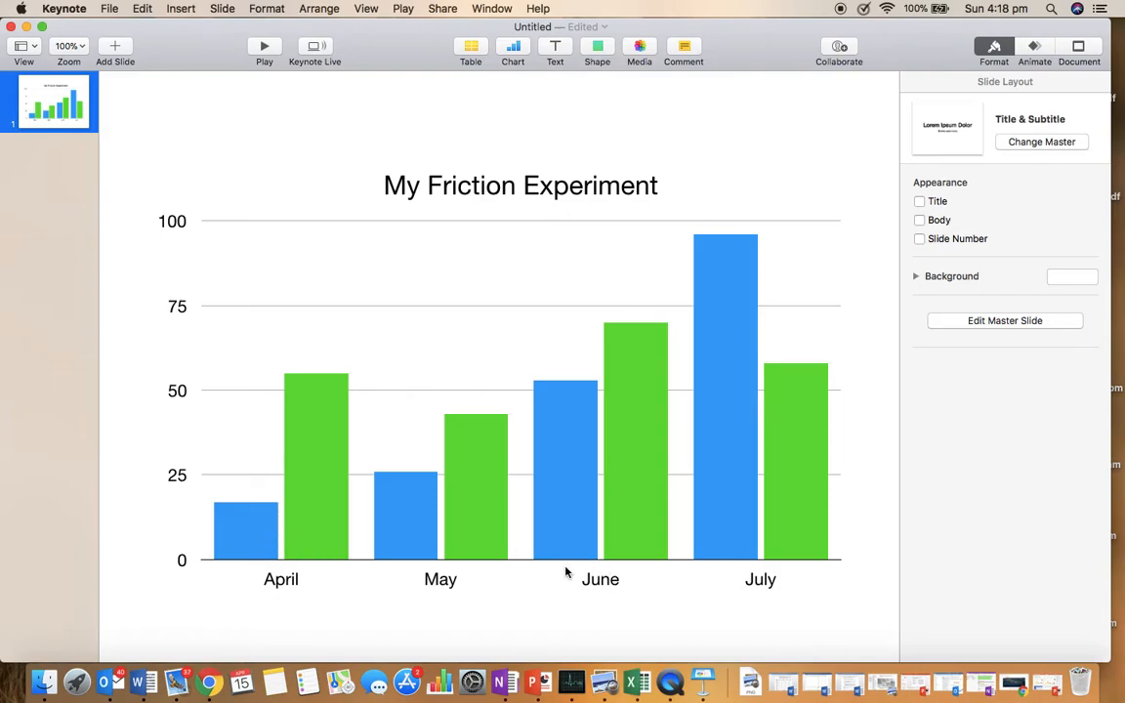
Turn on the axis name for the column chart's value (Y) axis
left_click(489, 286)
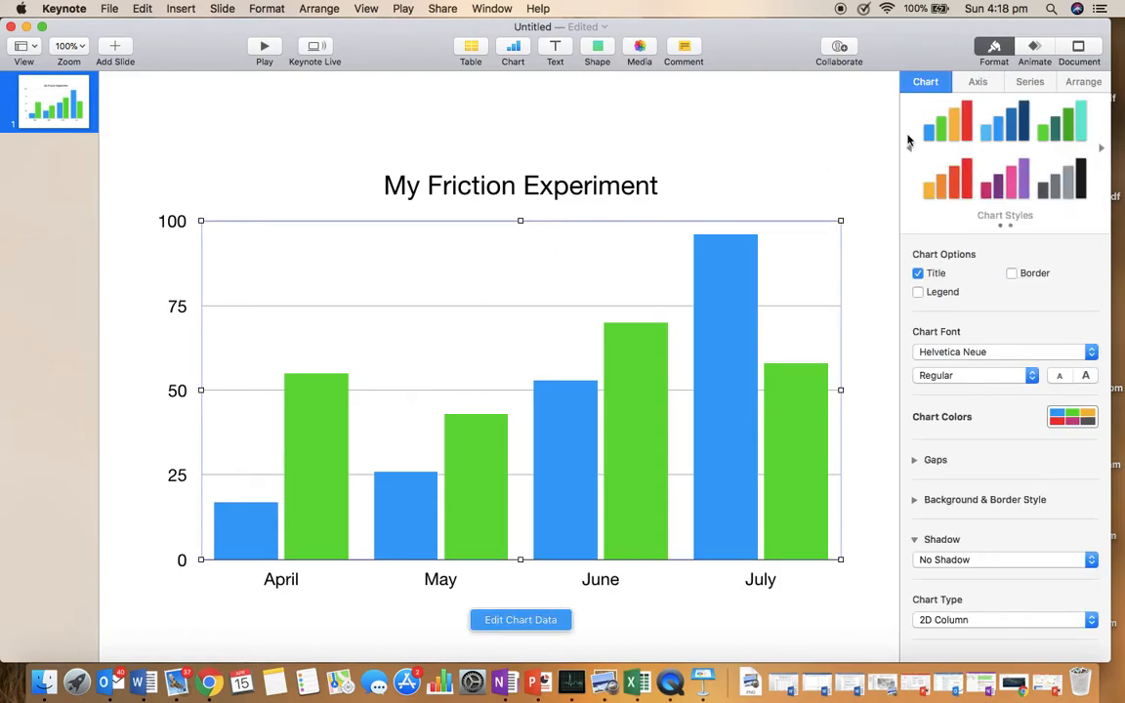
left_click(976, 84)
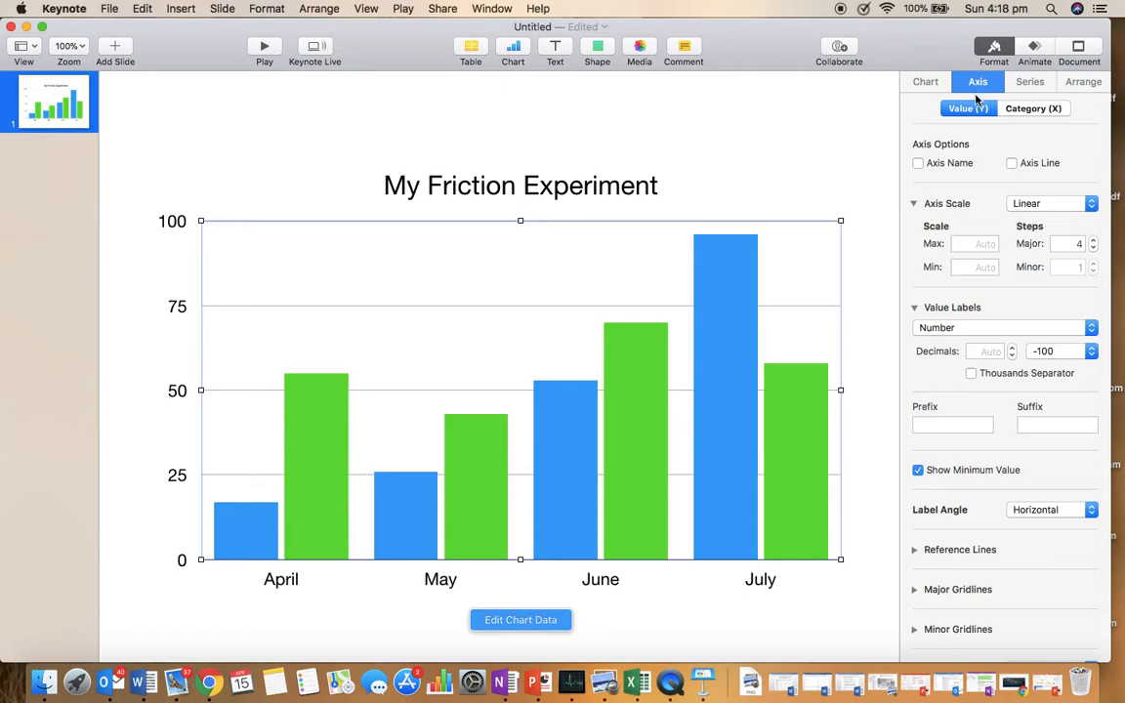
left_click(969, 111)
left_click(918, 163)
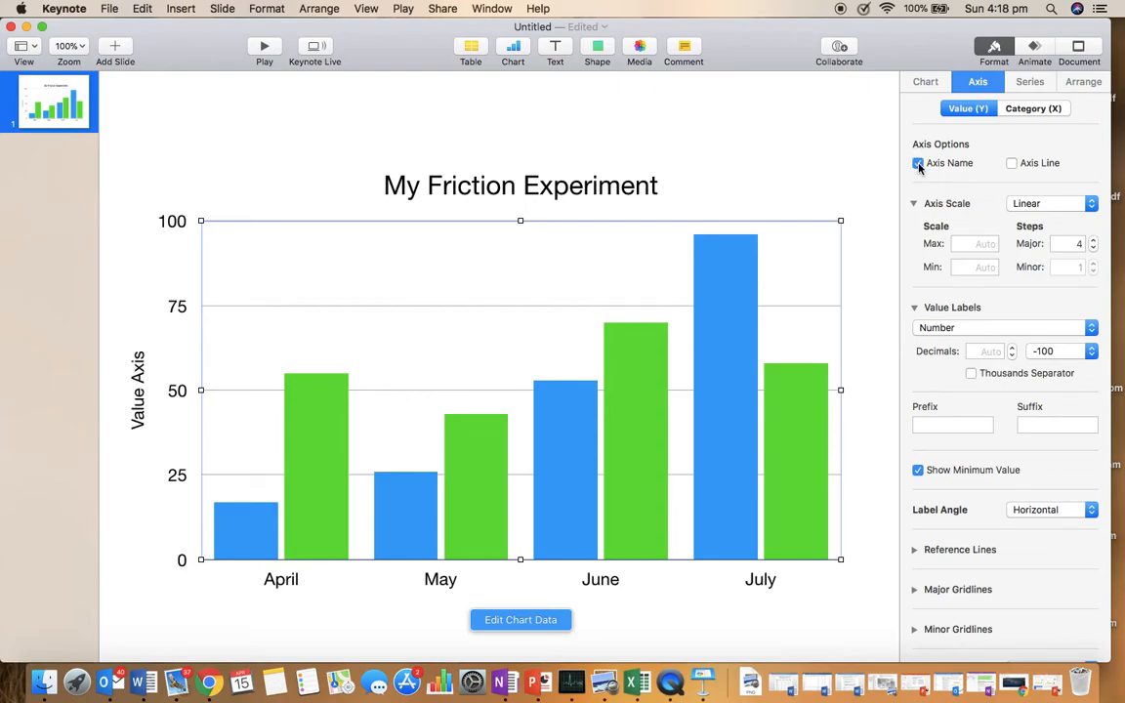
Replace the value axis title text with "Height in (cm)"
left_click(137, 410)
double_click(139, 418)
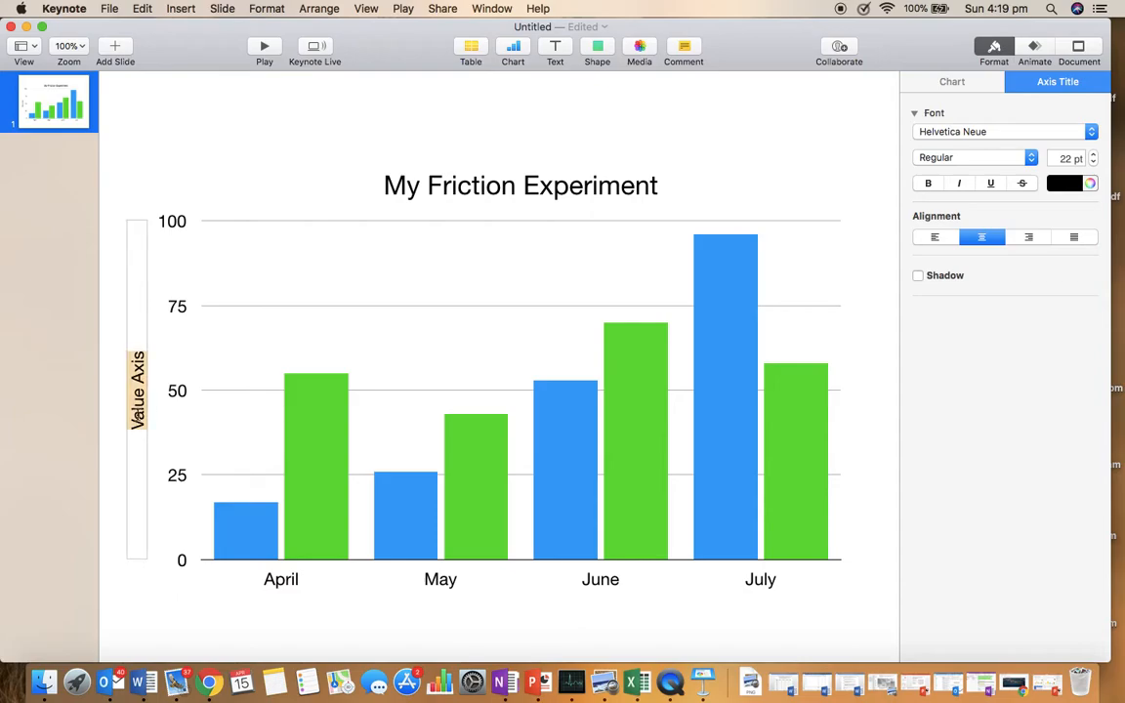
type("Hgieh")
key("BackSpace")
key("BackSpace")
key("BackSpace")
key("BackSpace")
type("eight")
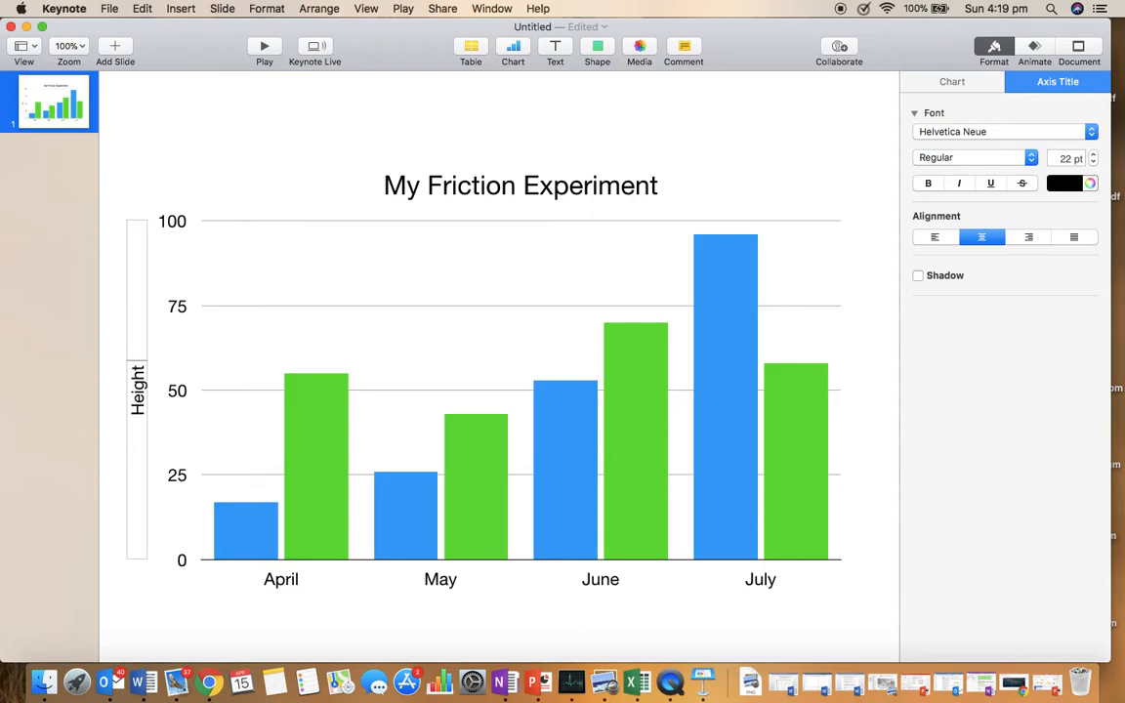
type(" in (cm)")
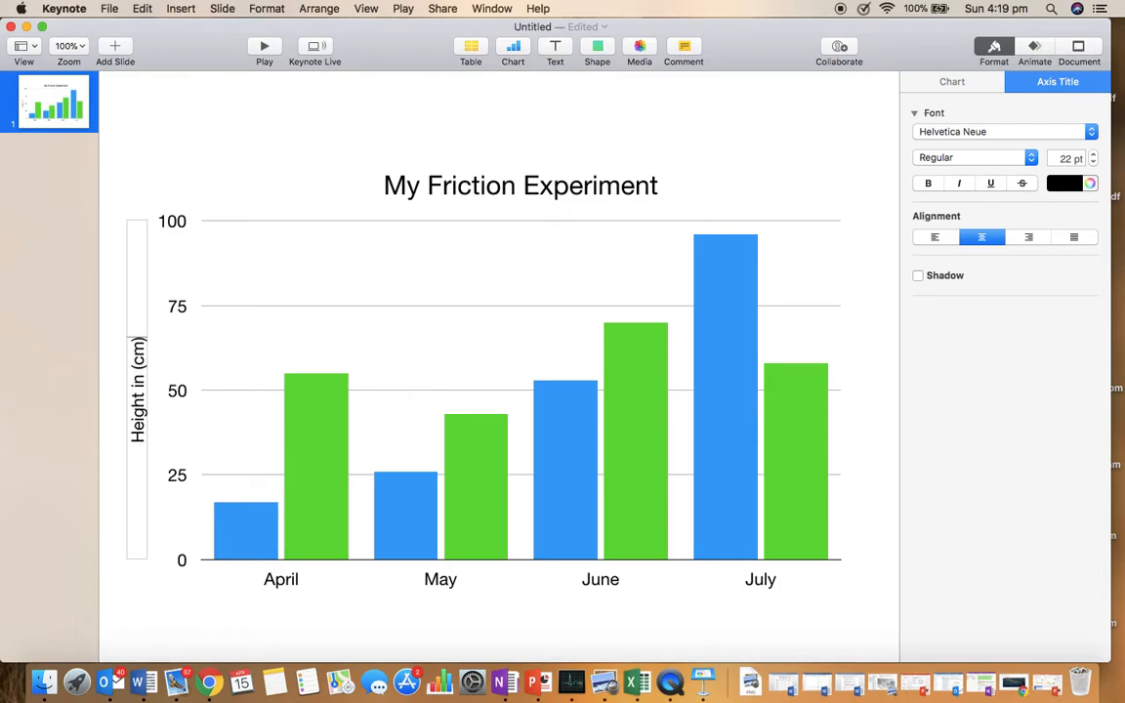
left_click(306, 193)
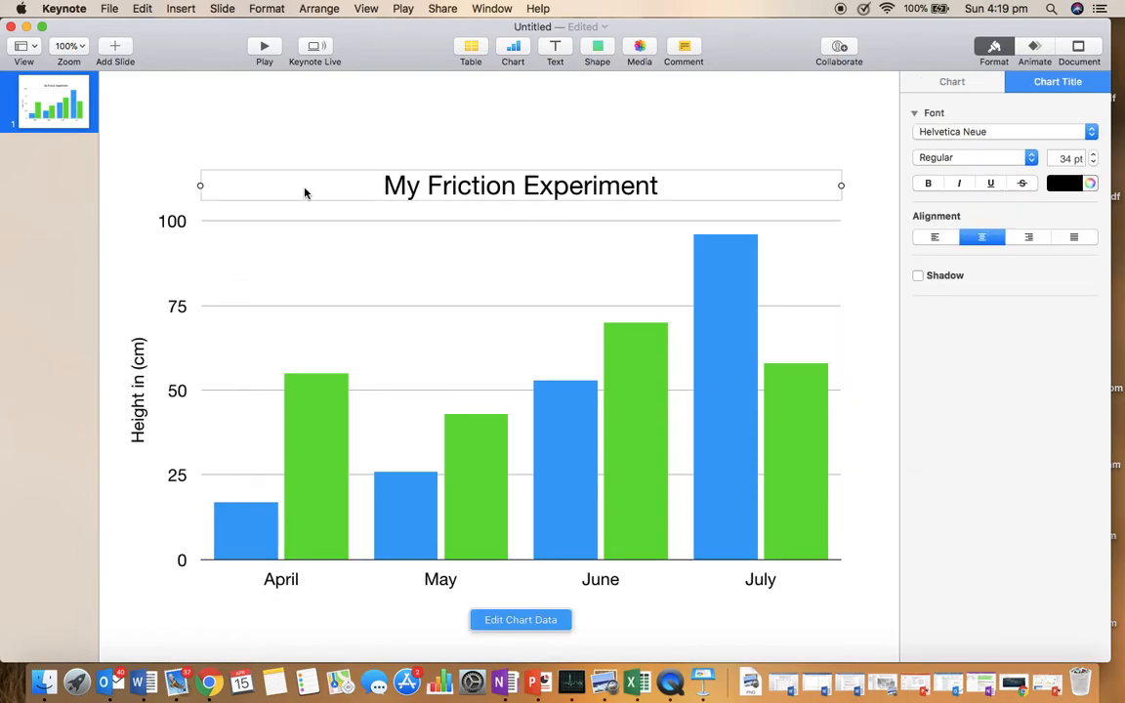
Open the chart's data for editing and delete the Region 2 row
left_click(355, 293)
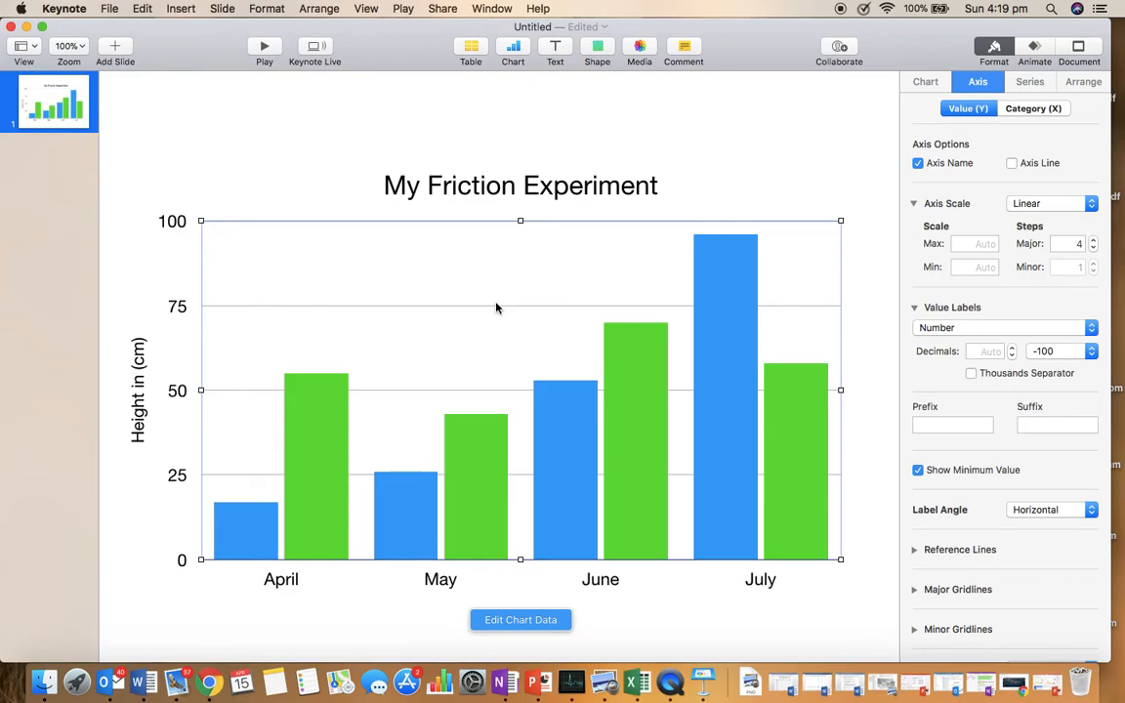
left_click(530, 625)
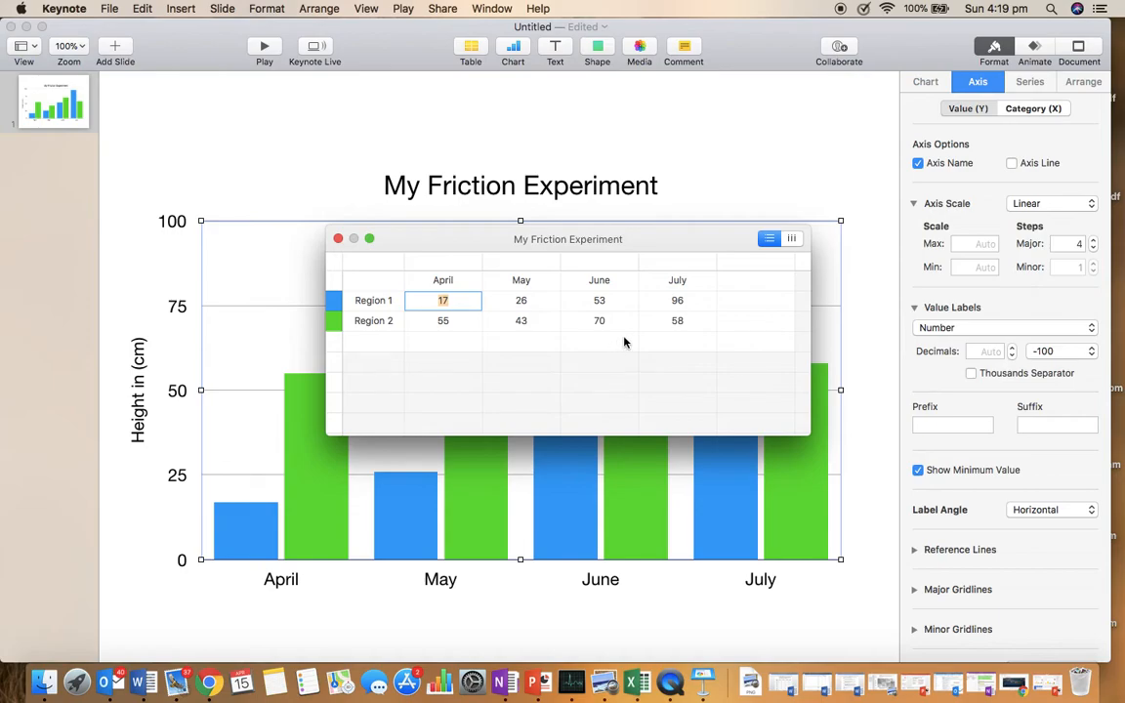
left_click(347, 324)
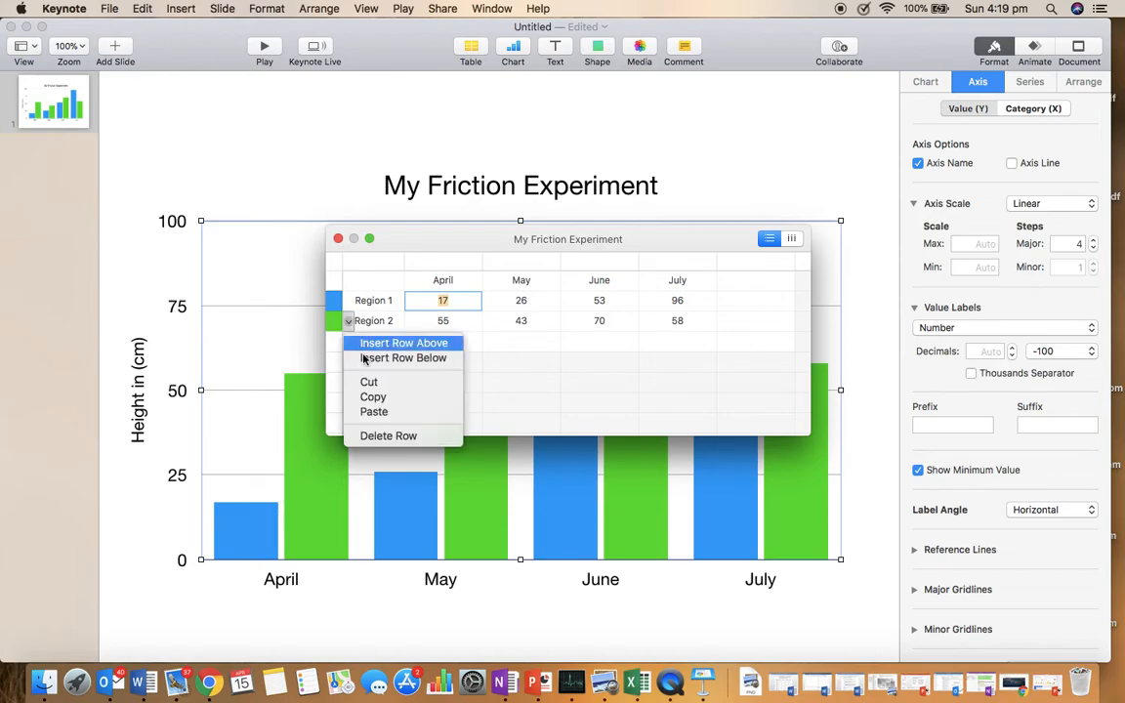
left_click(390, 436)
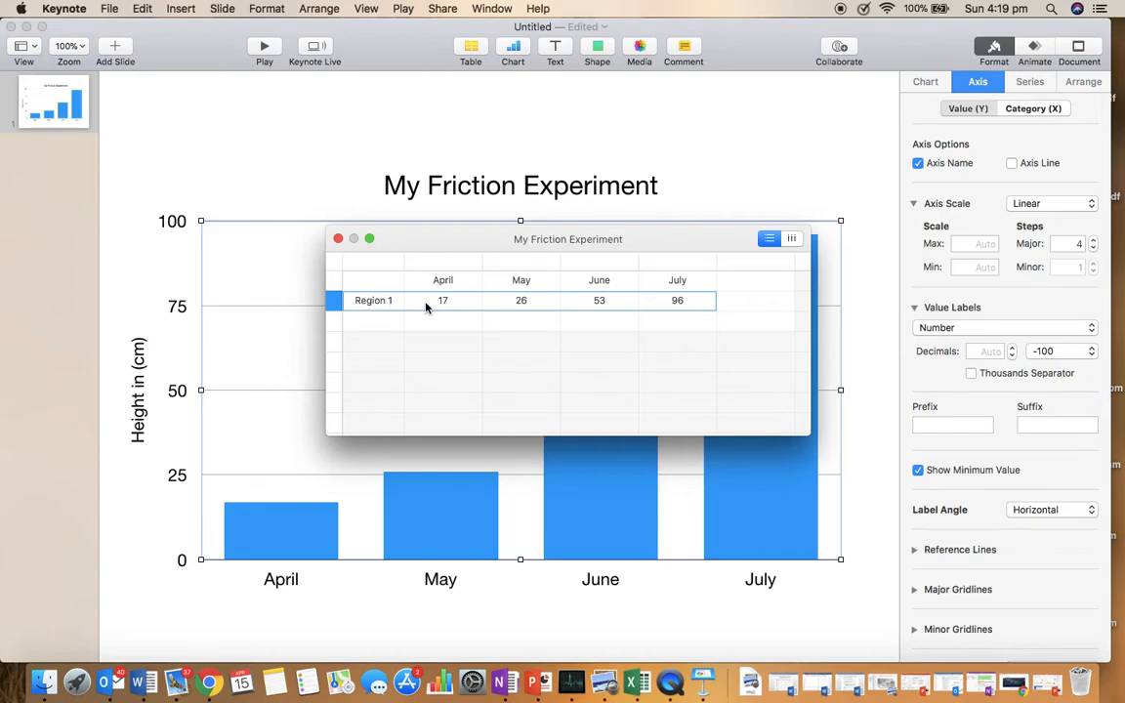
Rename the Region 1 row in the chart data as "Surface material"
left_click(371, 307)
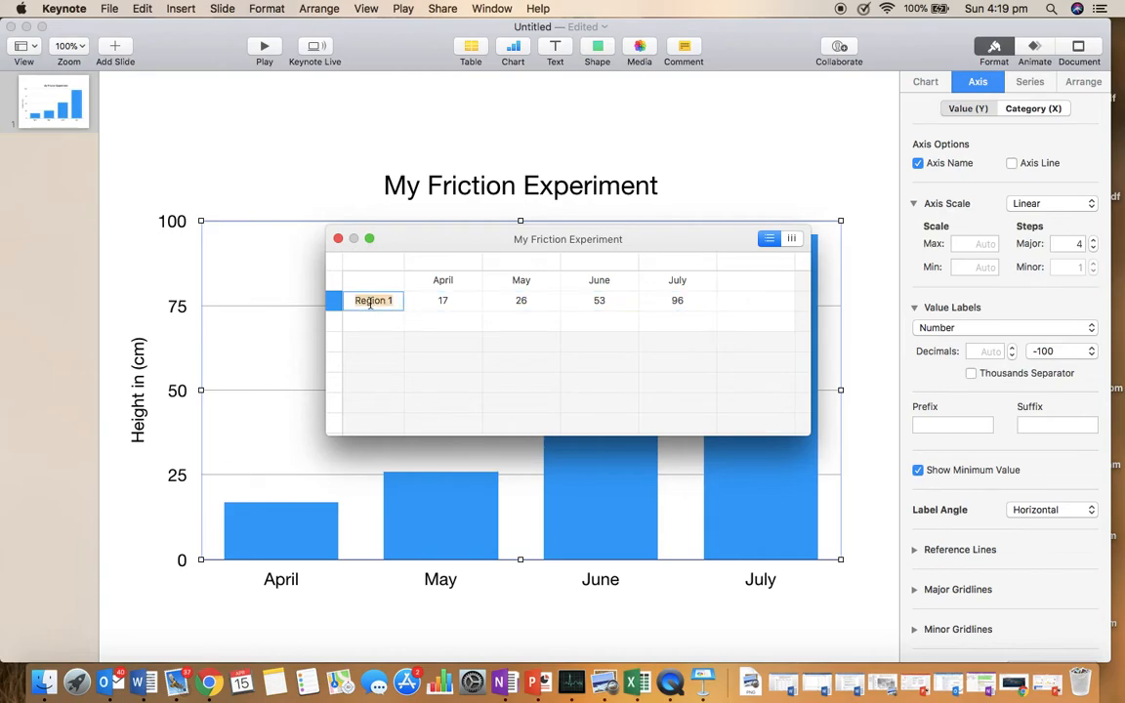
type("Surface ma")
key("BackSpace")
key("BackSpace")
type("Mat")
key("BackSpace")
key("BackSpace")
key("BackSpace")
type("material")
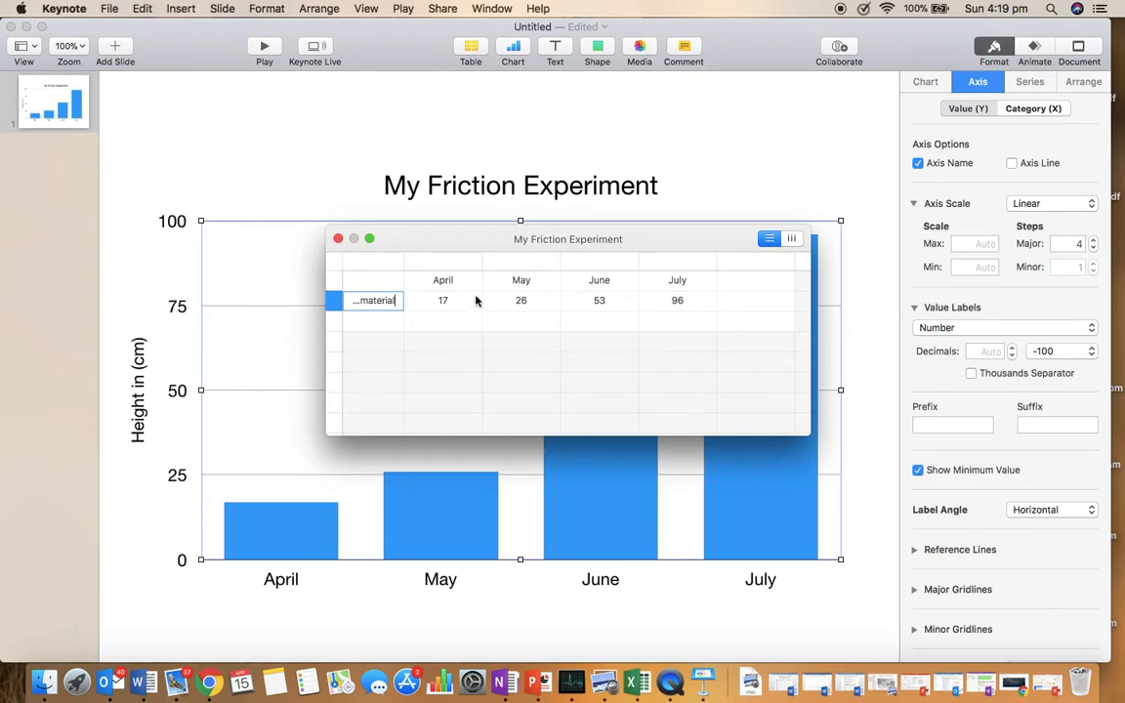
Plot the chart data's columns as series and open the April column heading for editing
left_click(792, 240)
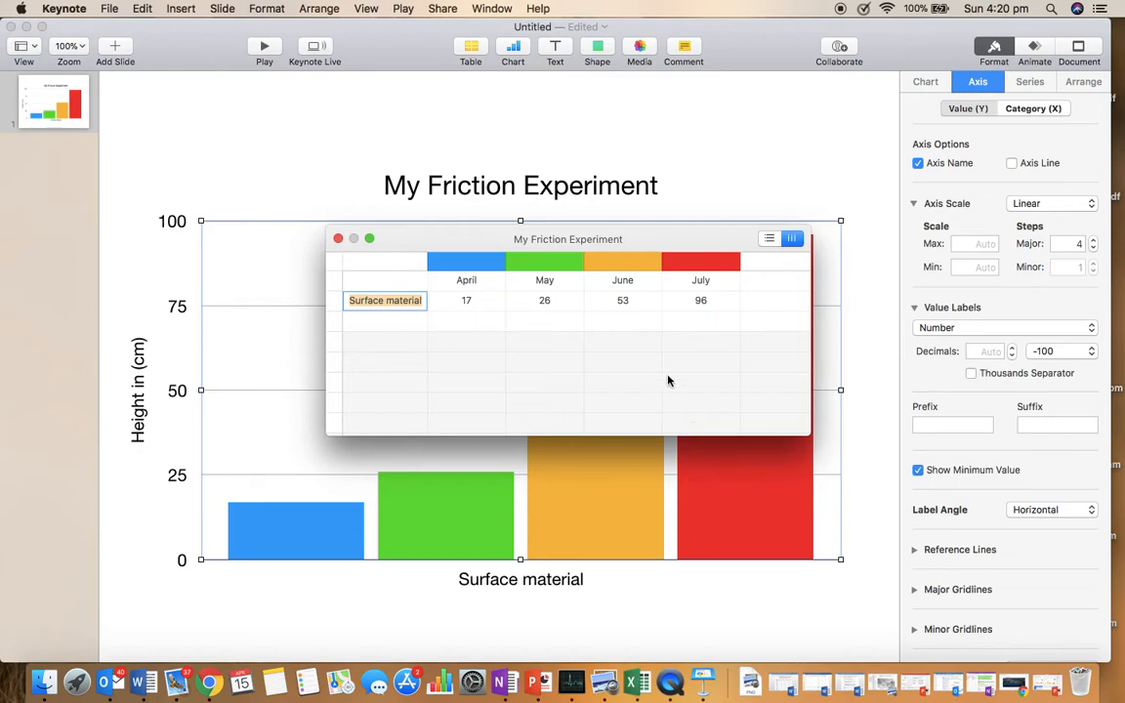
double_click(474, 281)
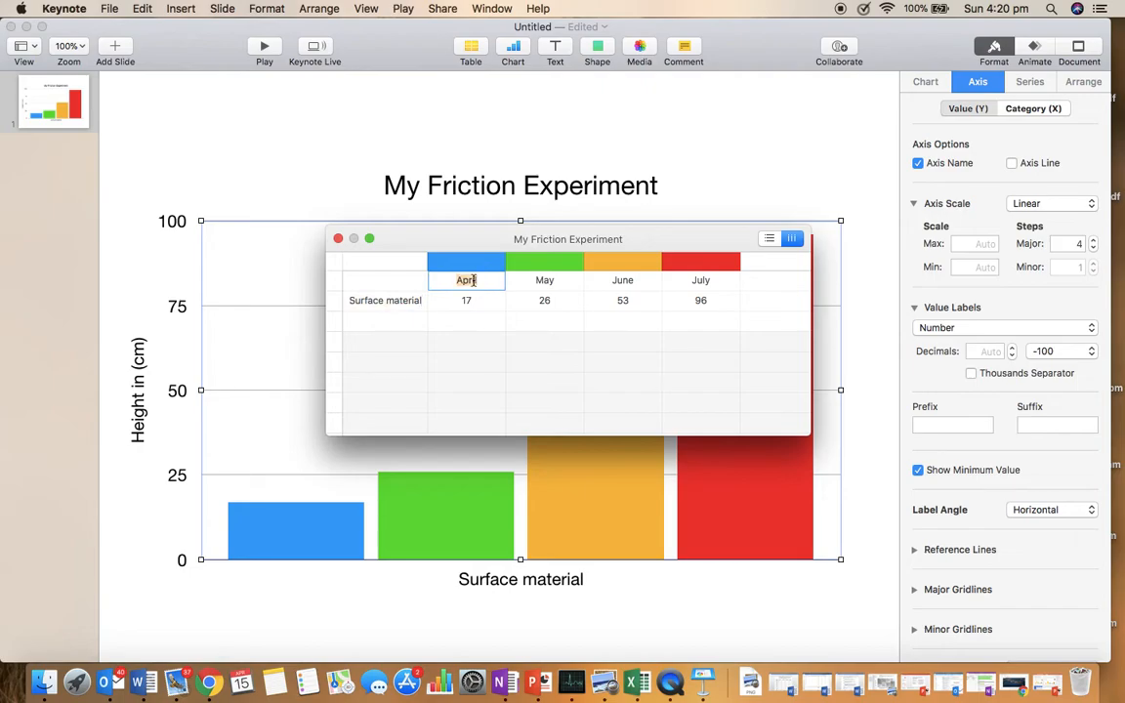